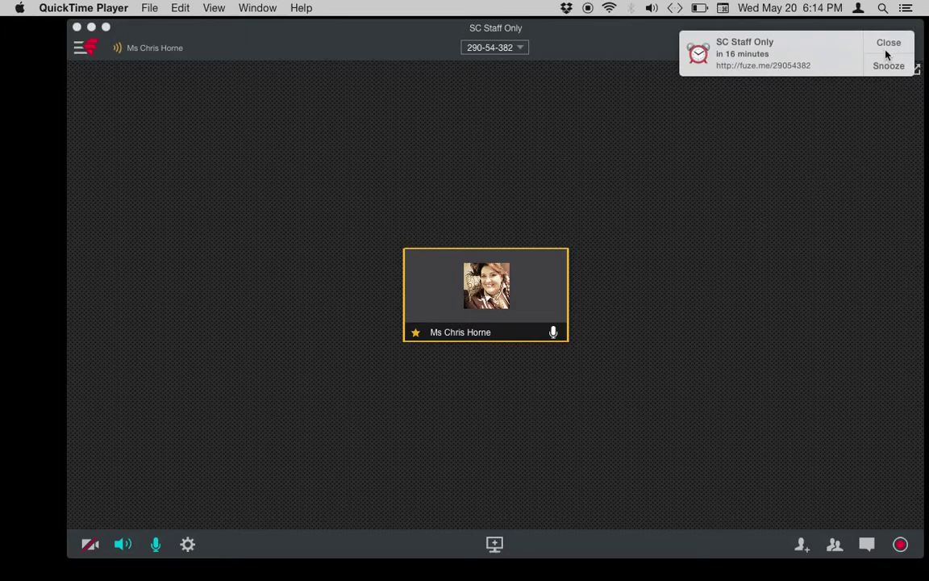
# Close all three meeting reminder notifications.
pyautogui.click(886, 44)
pyautogui.click(884, 46)
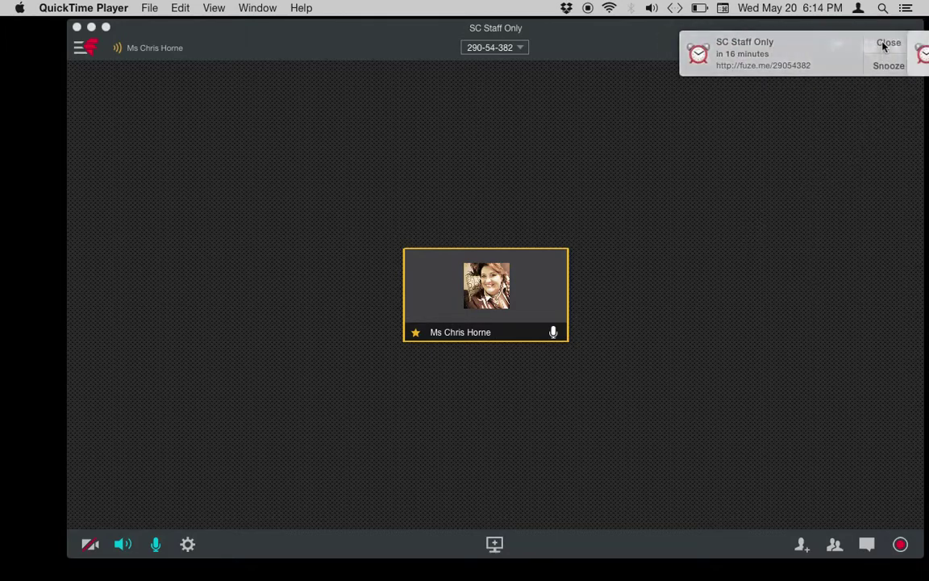
pyautogui.click(886, 43)
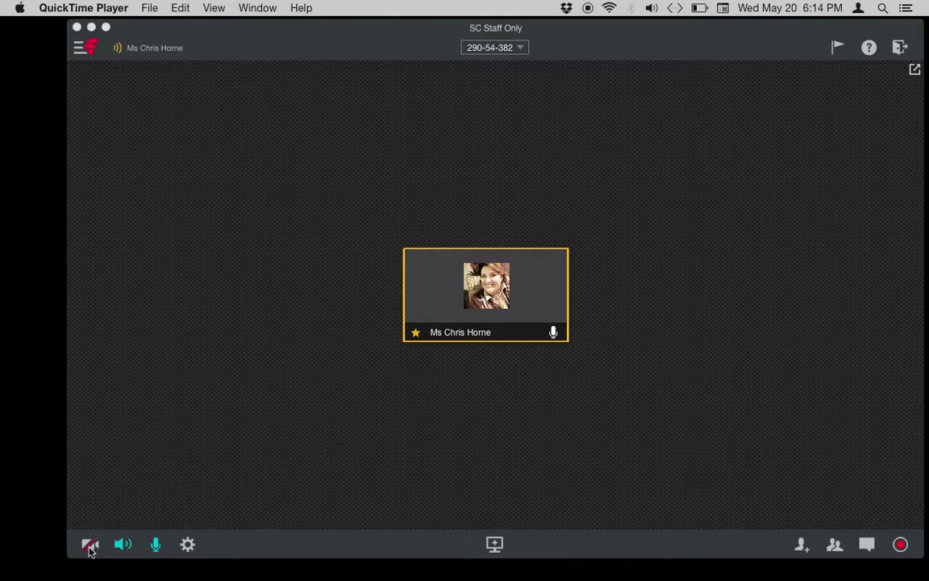
# Turn the camera on in the meeting window, then switch it back off.
pyautogui.click(89, 546)
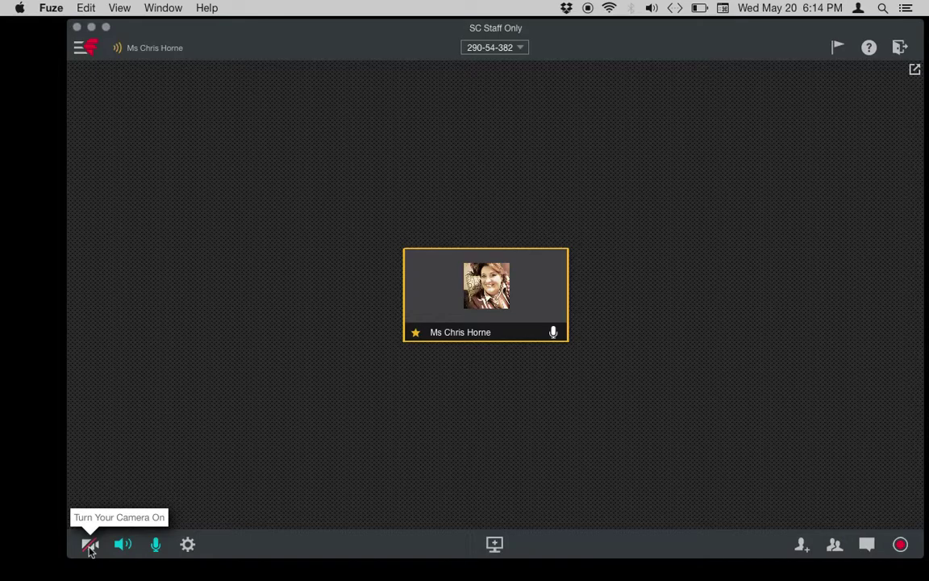
pyautogui.click(91, 547)
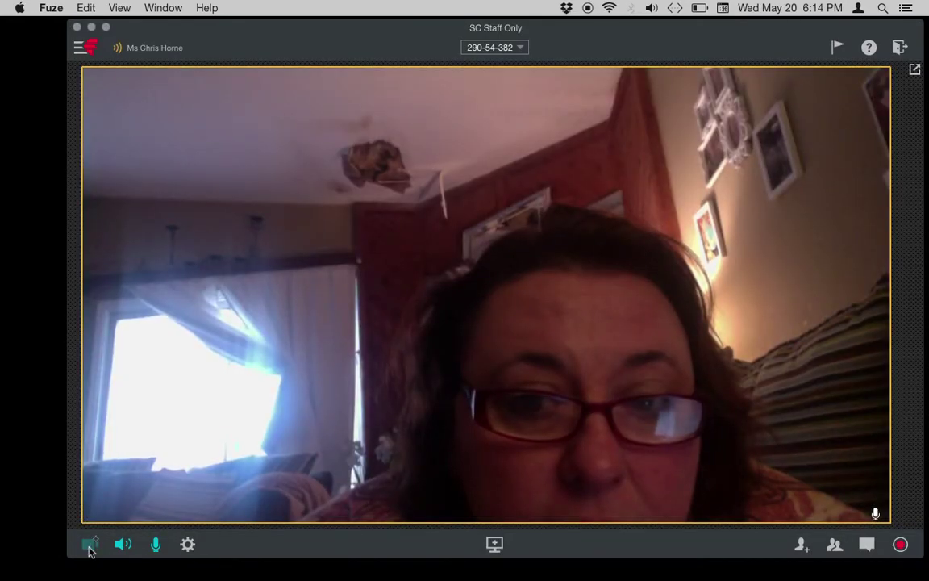
pyautogui.click(90, 547)
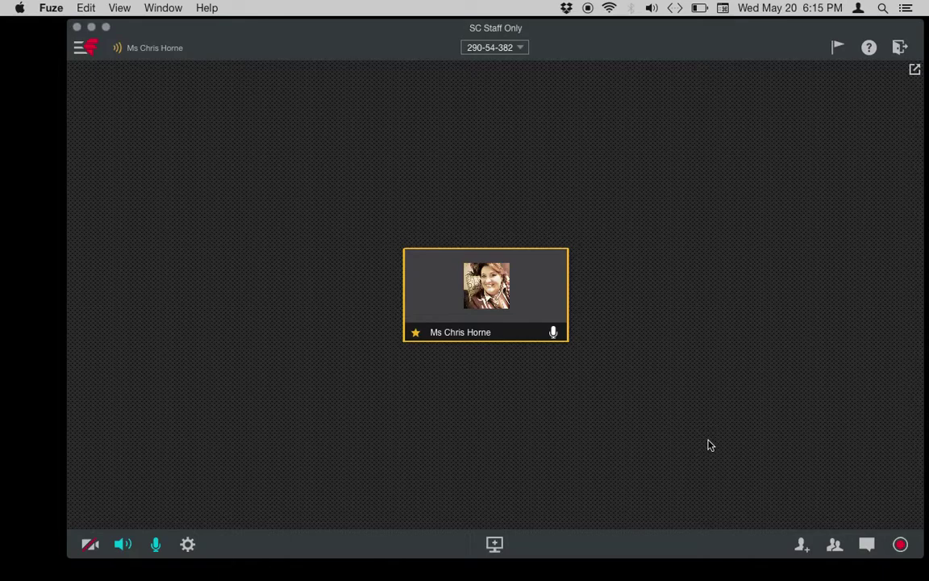
pyautogui.click(495, 546)
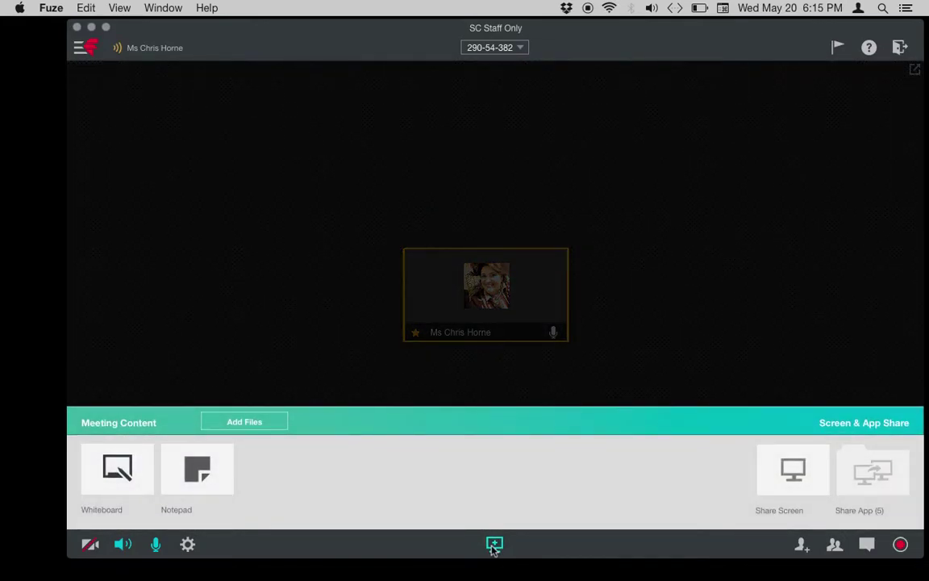
pyautogui.click(801, 474)
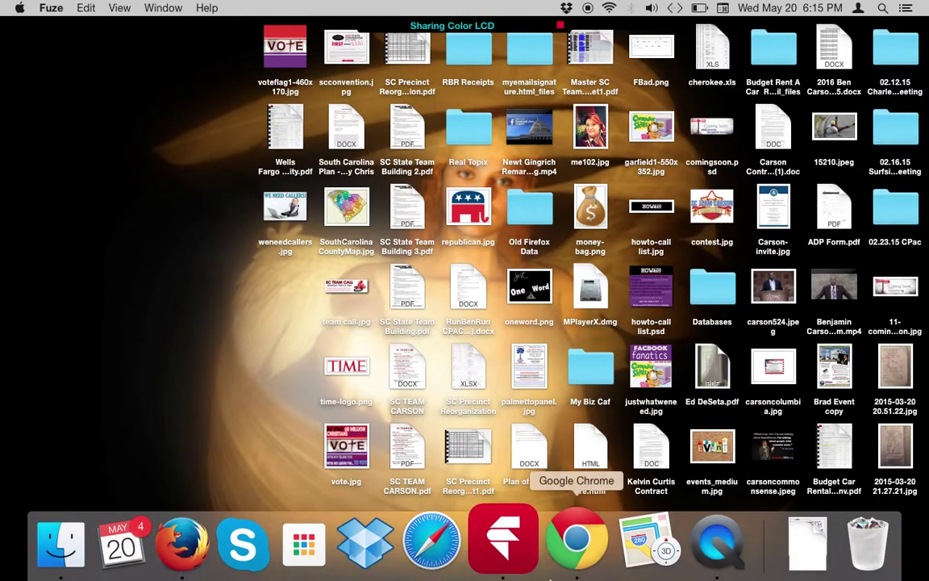
pyautogui.moveTo(466, 30)
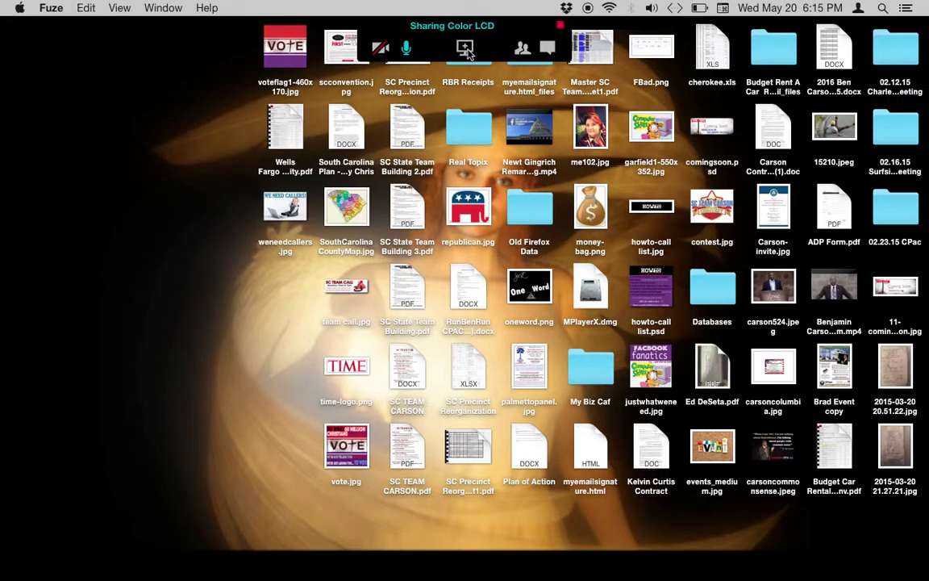
pyautogui.click(465, 50)
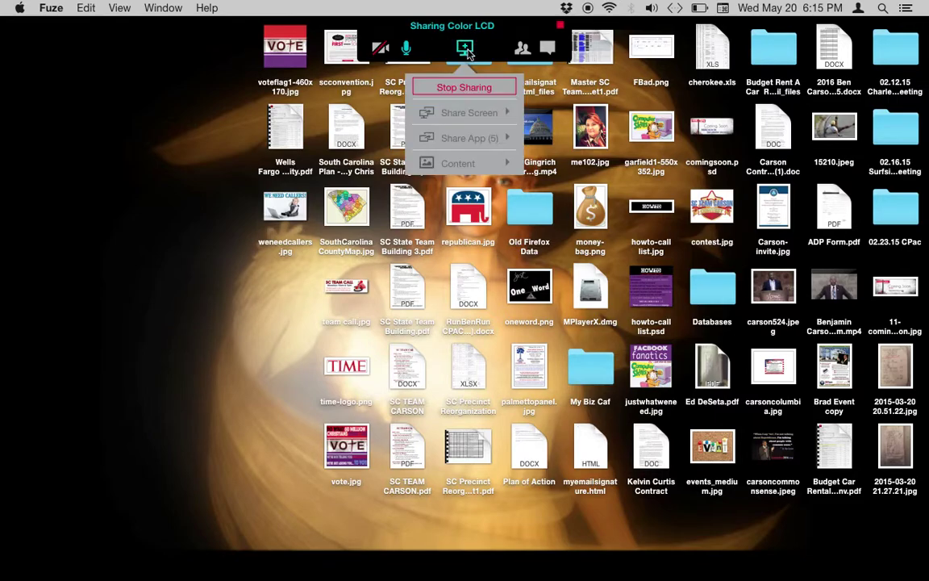
pyautogui.click(477, 94)
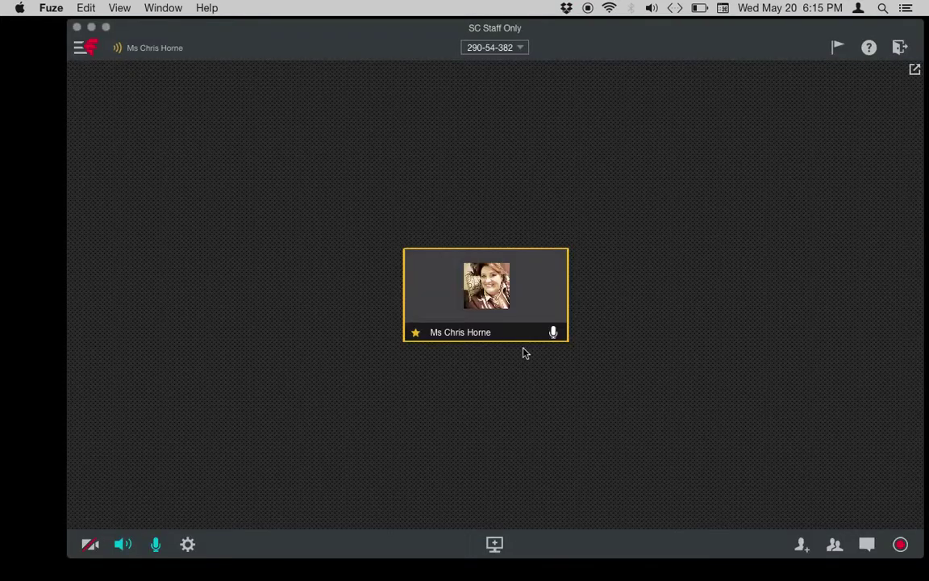
pyautogui.click(801, 547)
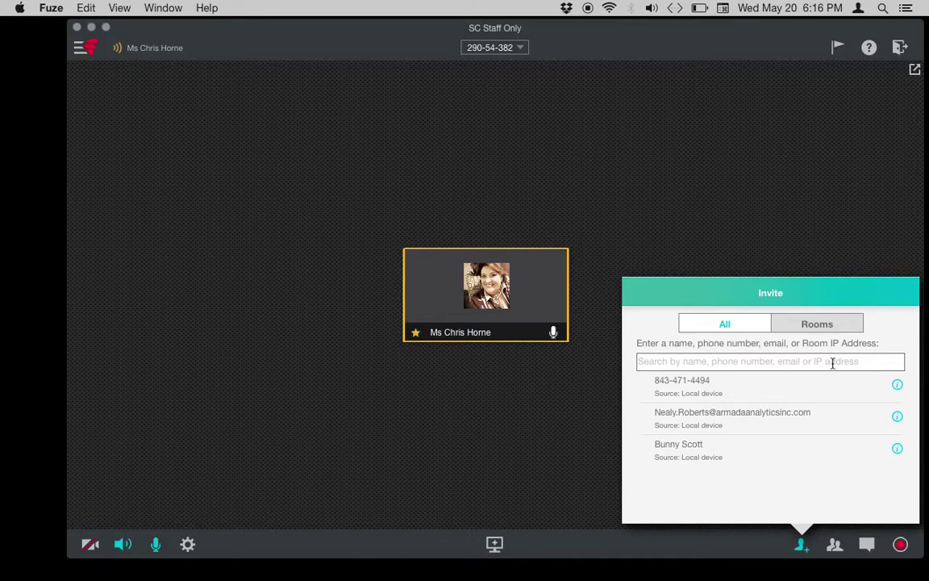
pyautogui.click(751, 391)
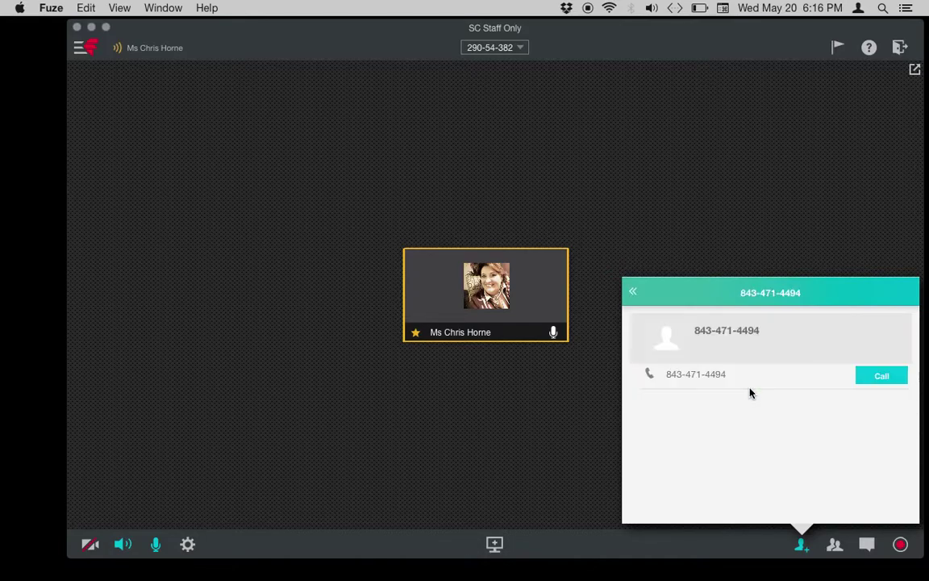
pyautogui.click(634, 293)
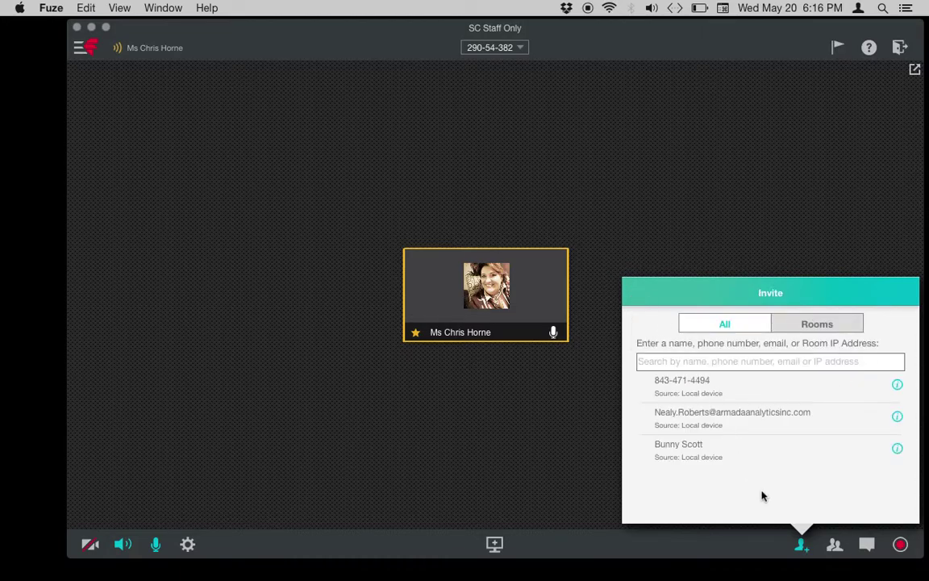
pyautogui.click(553, 458)
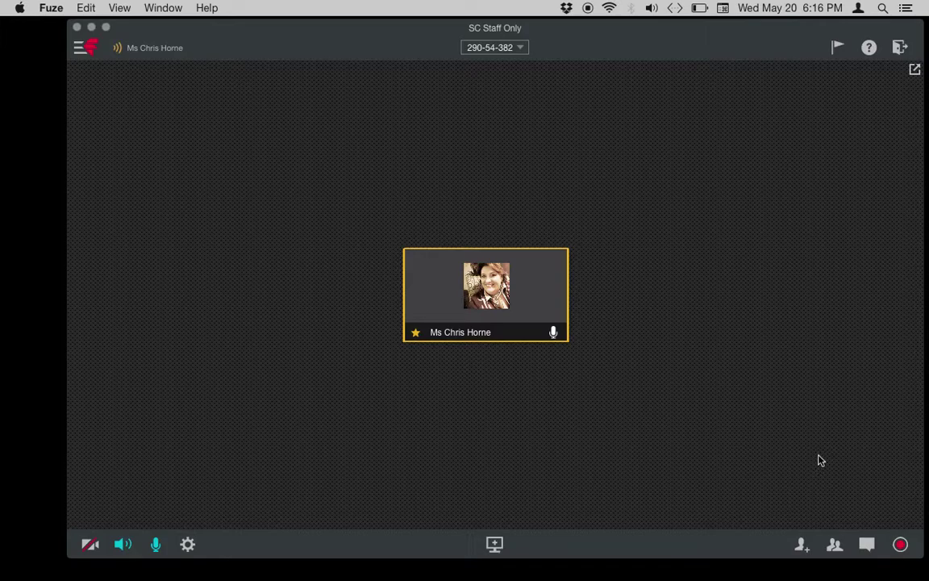
pyautogui.click(835, 546)
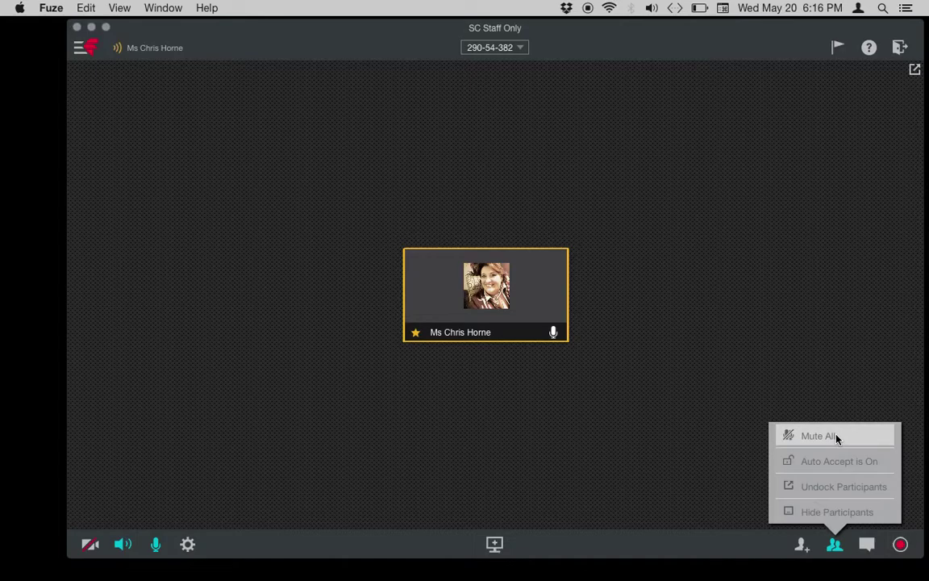
pyautogui.click(768, 464)
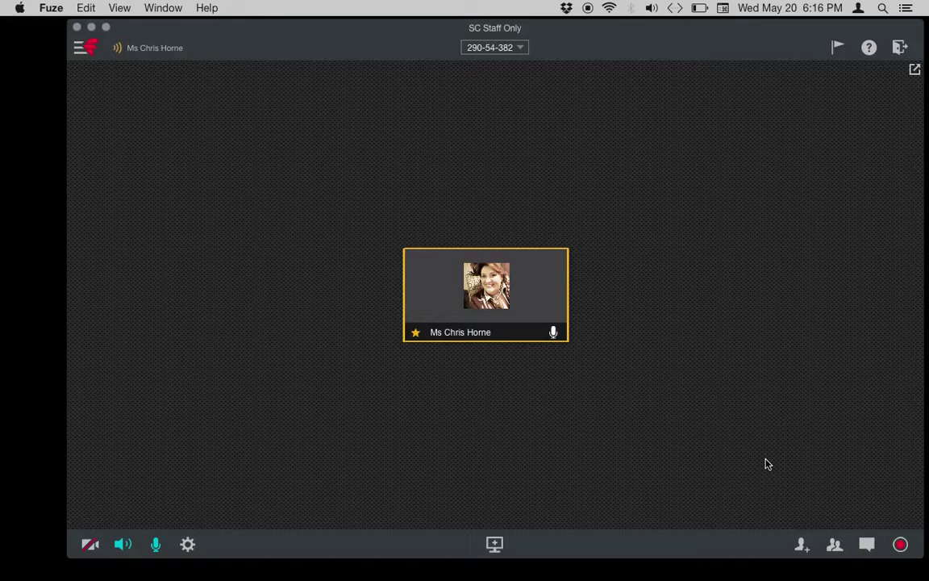
# Post the message 'hi there ;-)' to the group chat.
pyautogui.click(867, 545)
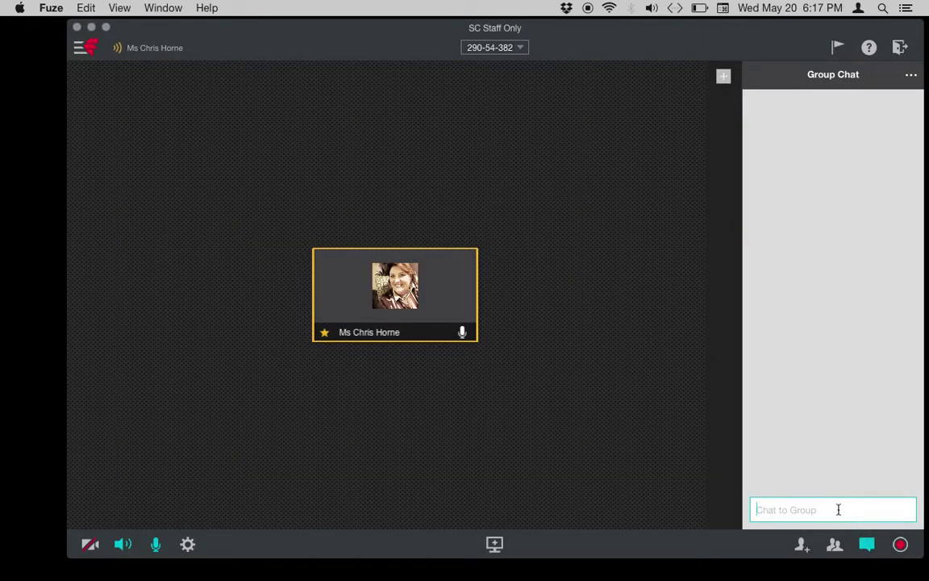
pyautogui.write('hithere ')
pyautogui.write(';')
pyautogui.write('-')
pyautogui.press('Return')
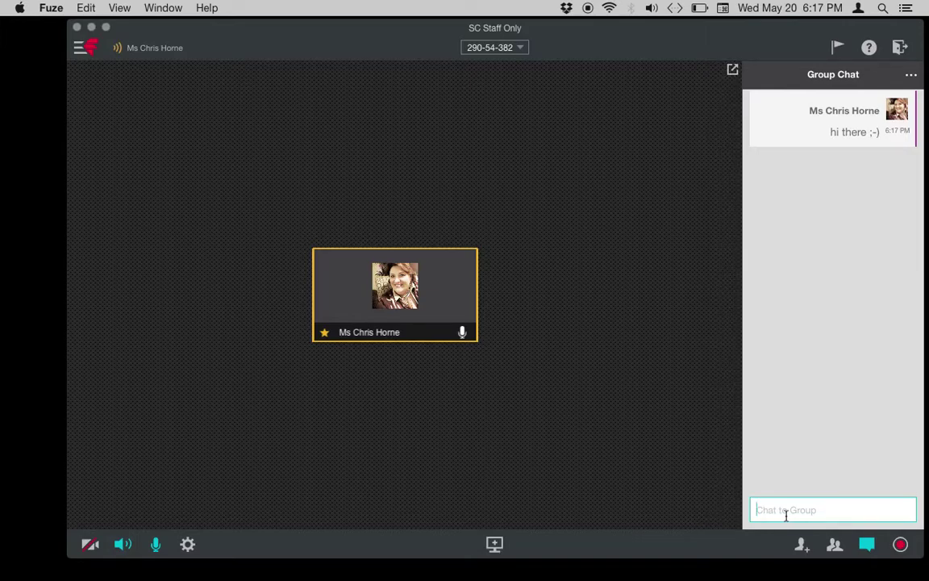
# Hide the group chat panel, leaving it closed.
pyautogui.click(868, 548)
pyautogui.click(868, 549)
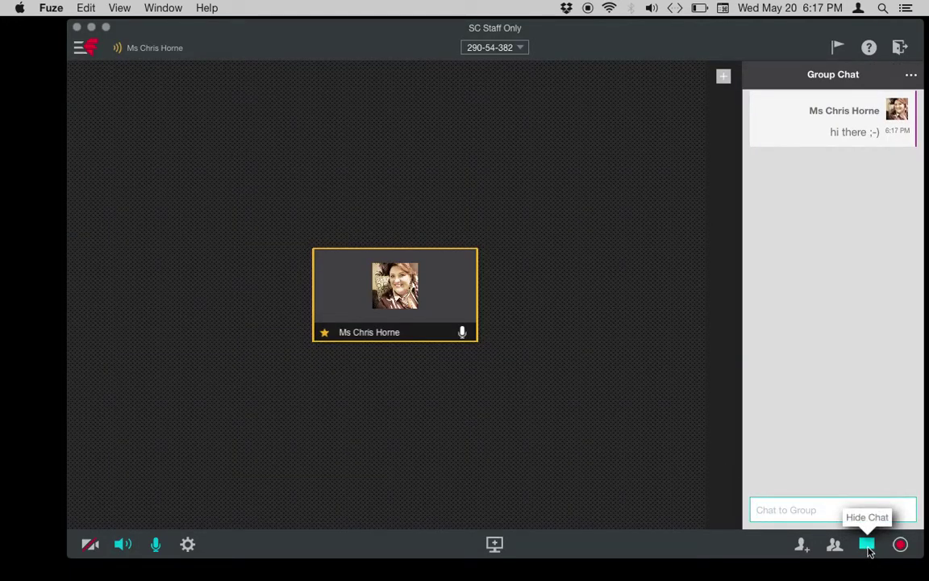
pyautogui.click(868, 548)
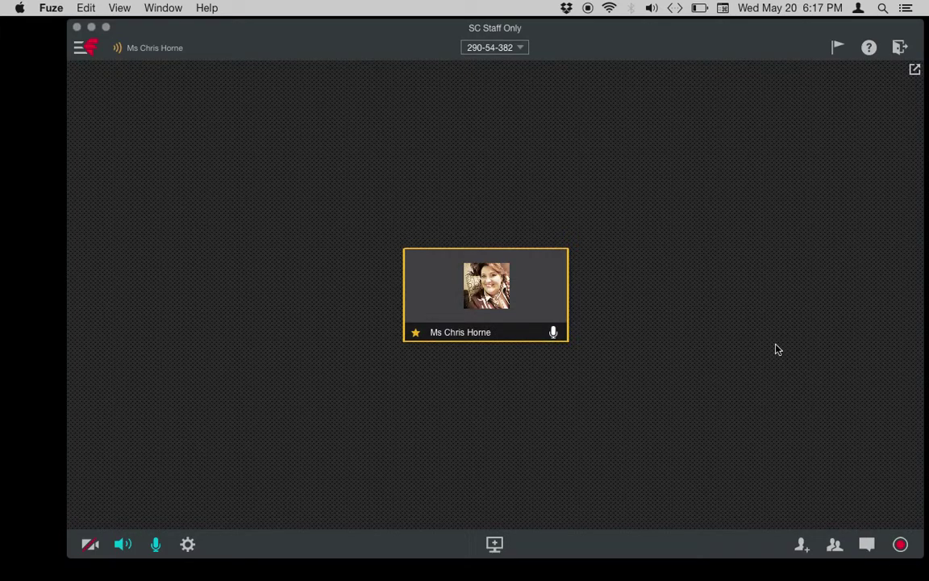
# Raise a flag from the flag options, then choose Lower All Flags.
pyautogui.click(840, 48)
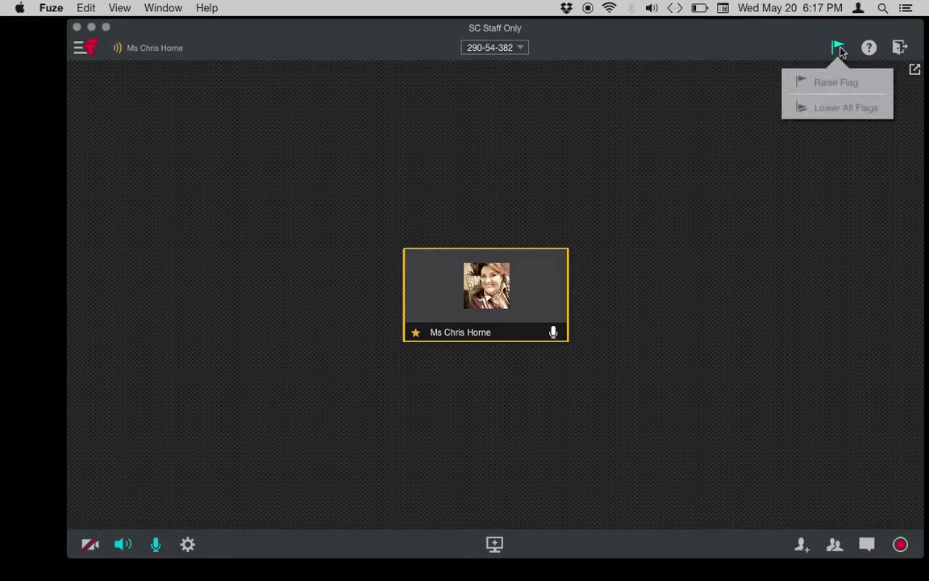
pyautogui.click(839, 89)
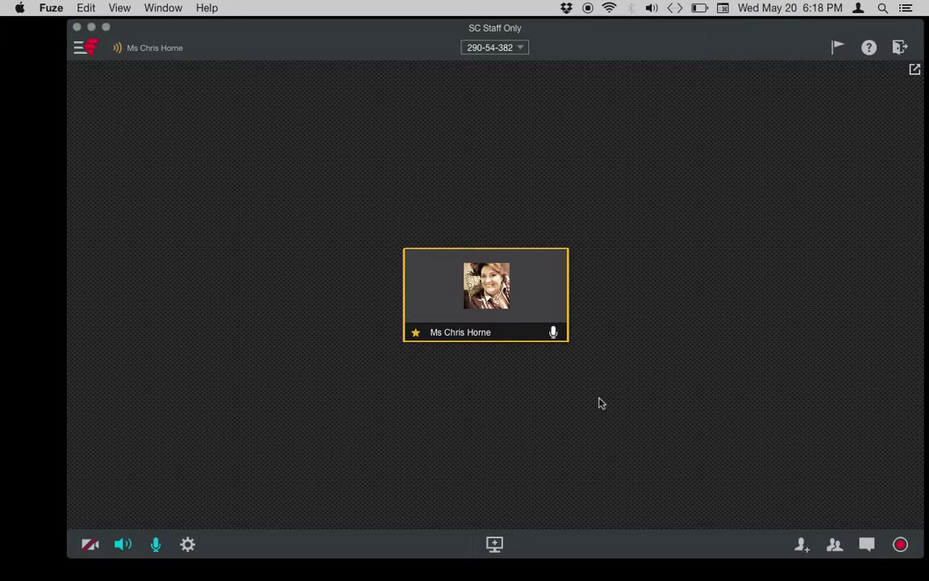
pyautogui.click(838, 50)
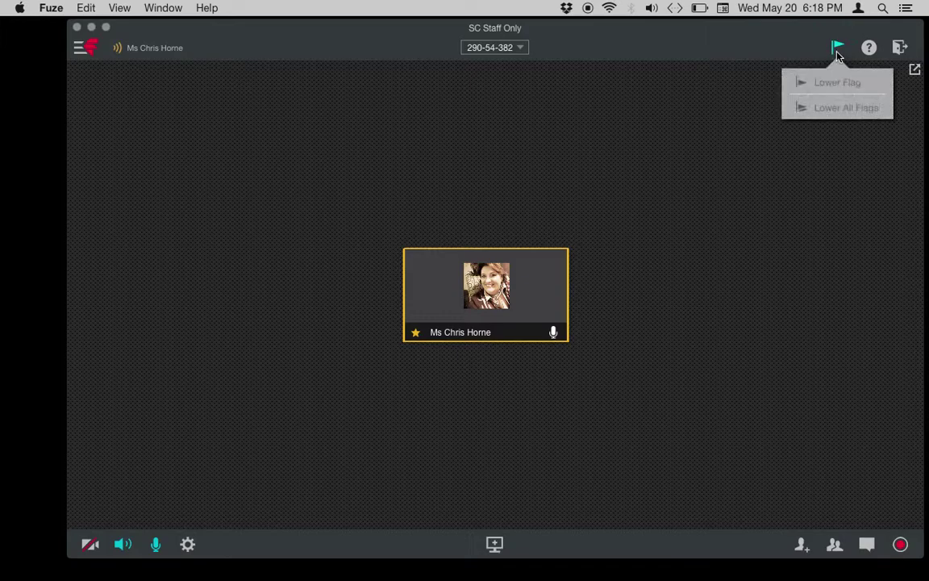
pyautogui.click(835, 110)
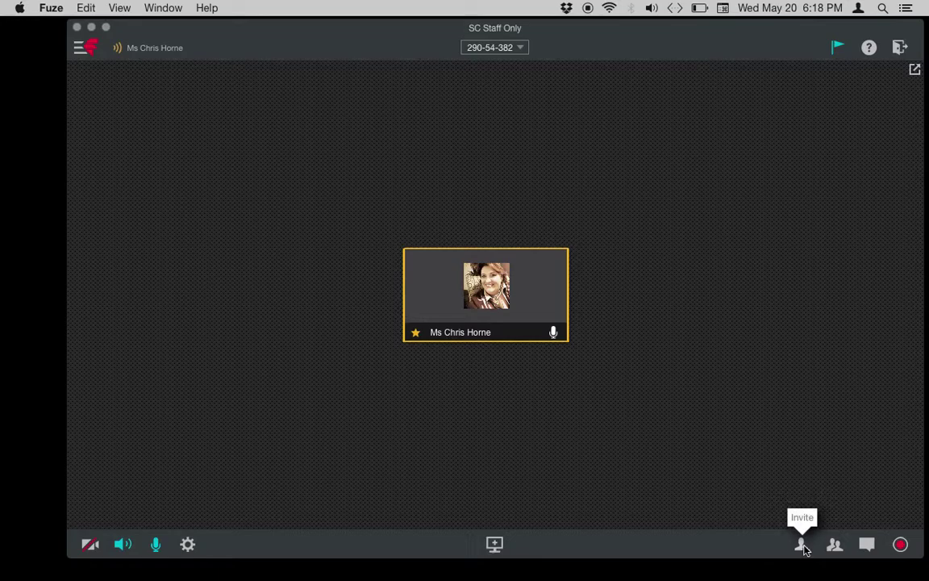
# Toggle the group chat on and off, then choose Lower All Flags from the flag options.
pyautogui.click(867, 546)
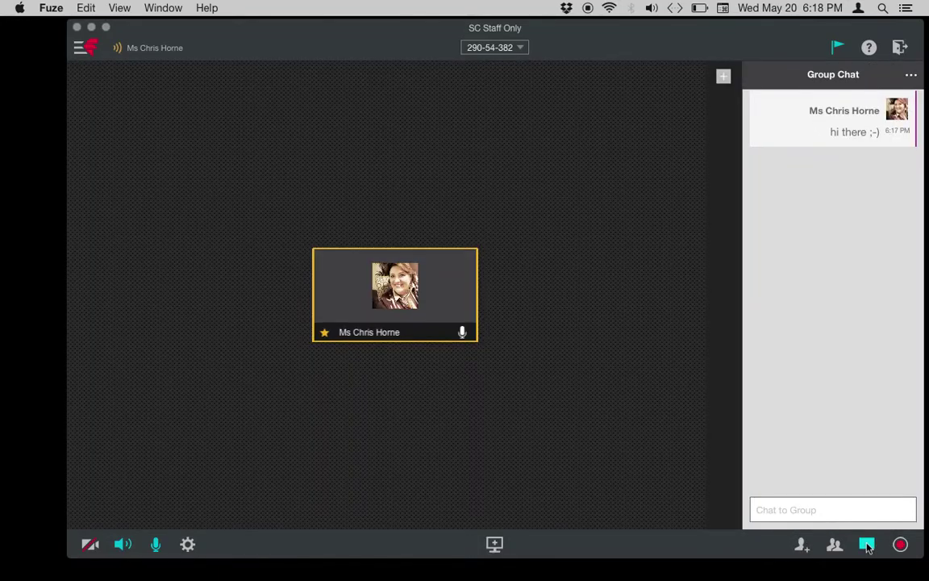
pyautogui.click(867, 546)
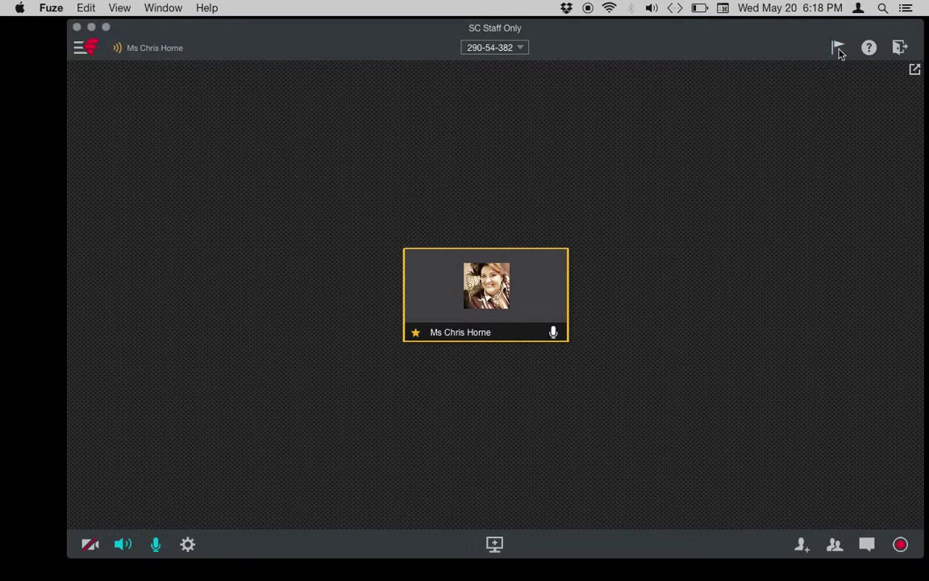
pyautogui.click(839, 50)
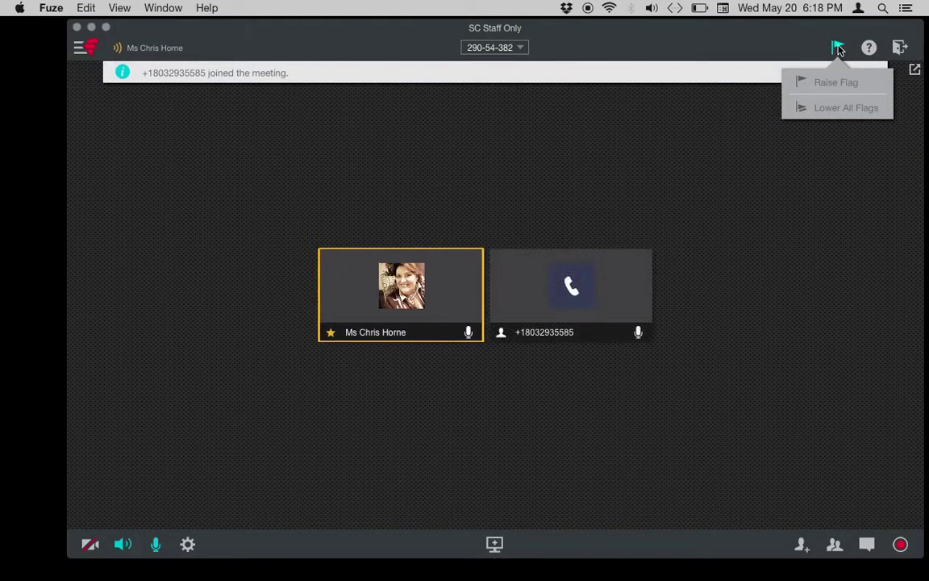
pyautogui.click(834, 112)
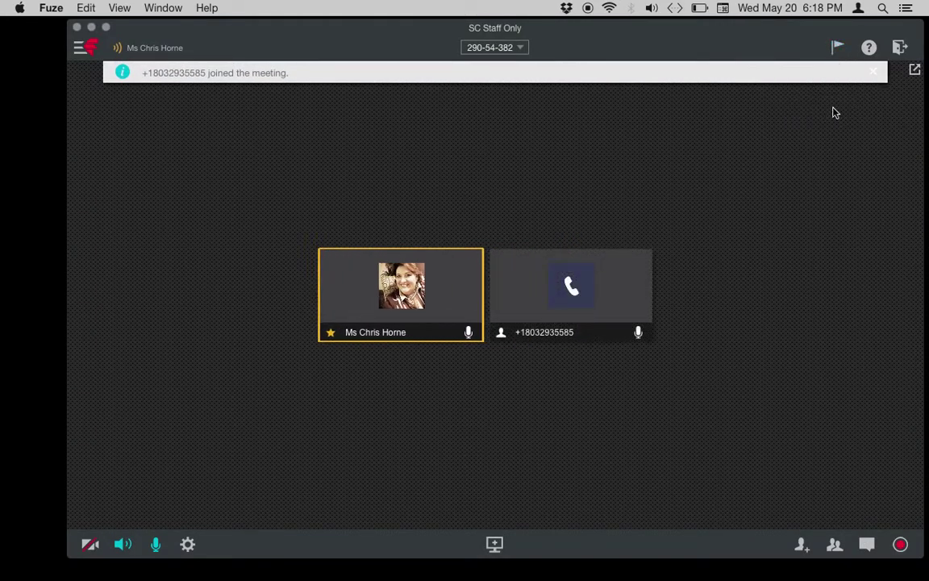